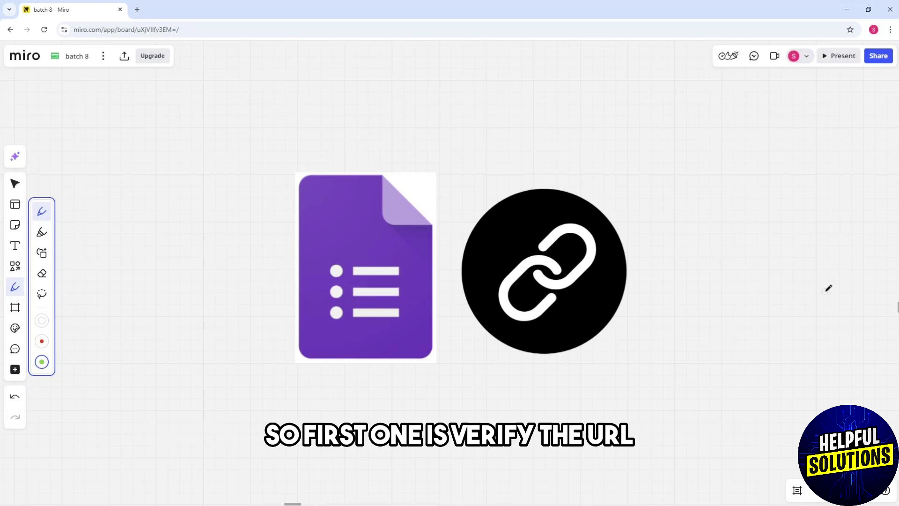
pyautogui.hscroll(10, 489, 294)
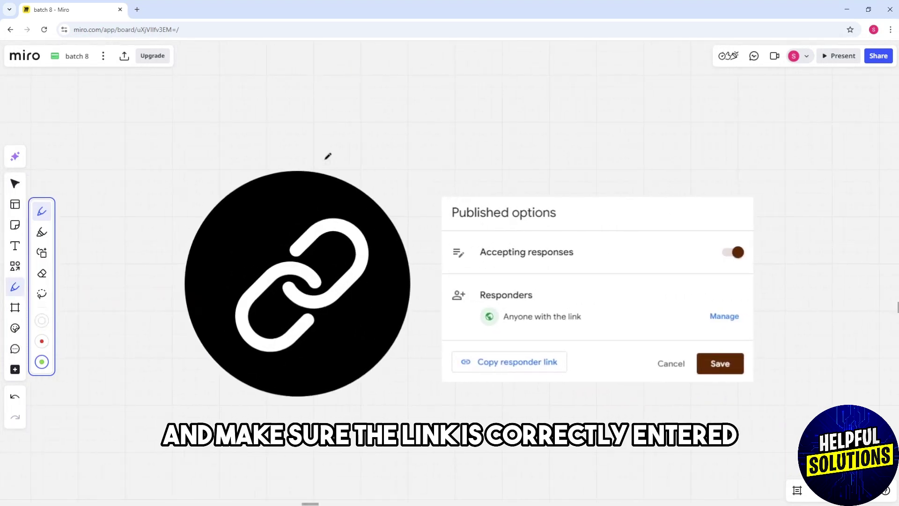
# Draw a green checkmark above the link icon, then underline 'Published options' and 'Anyone with the link'.
pyautogui.moveTo(307, 132); pyautogui.dragTo(351, 100)
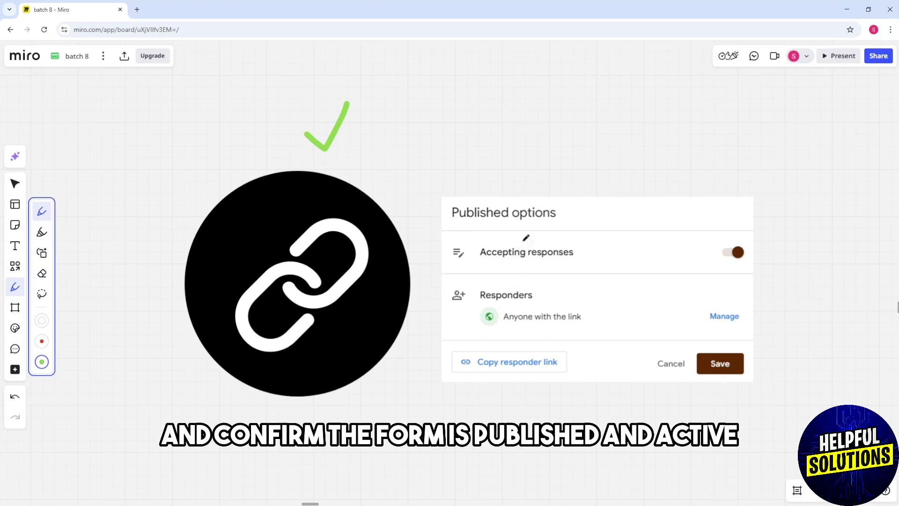
pyautogui.moveTo(455, 225); pyautogui.dragTo(561, 225)
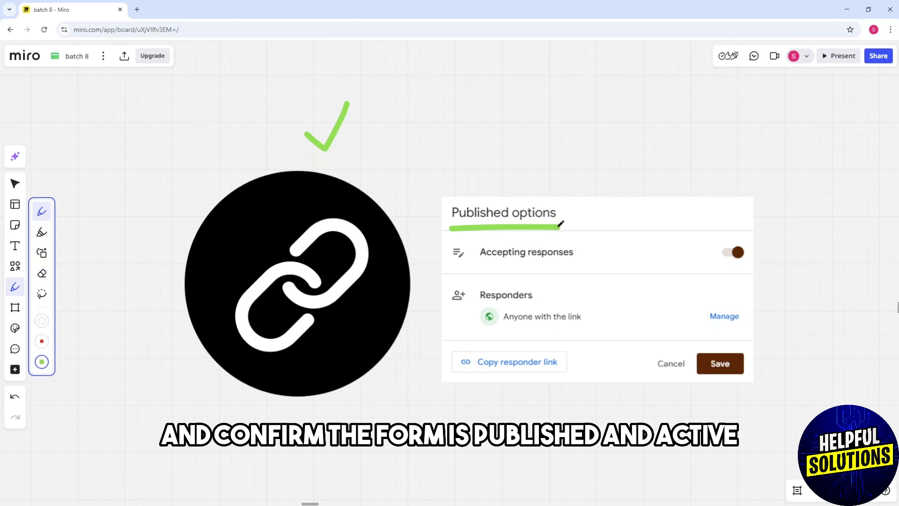
pyautogui.moveTo(483, 328); pyautogui.dragTo(598, 328)
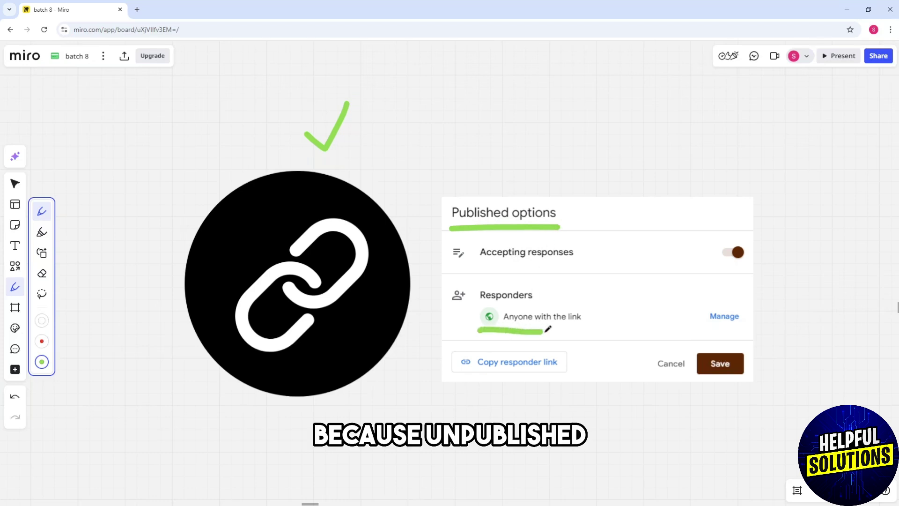
# Circle the Accepting responses toggle and the Save button in green.
pyautogui.moveTo(739, 237); pyautogui.dragTo(725, 242)
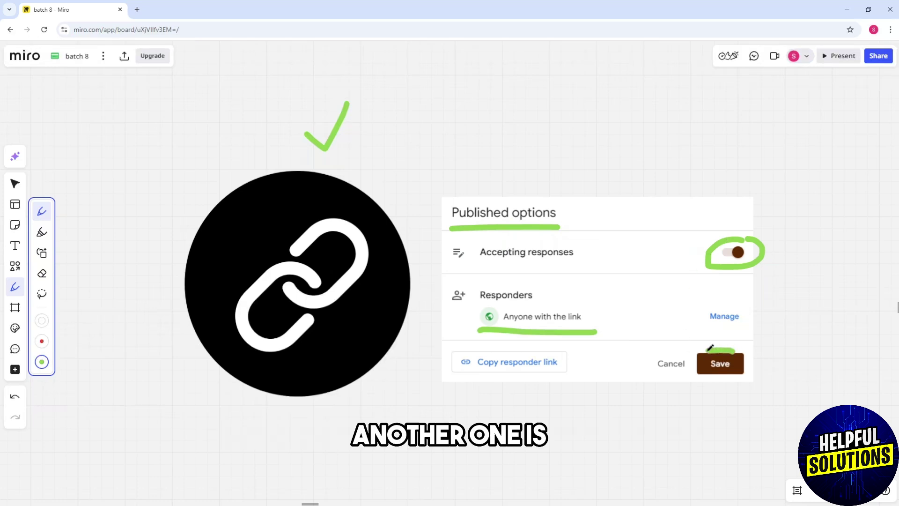
pyautogui.moveTo(730, 348); pyautogui.dragTo(730, 342)
pyautogui.moveTo(842, 308)
pyautogui.mouseDown()
pyautogui.moveTo(407, 301)
pyautogui.moveTo(317, 167)
pyautogui.moveTo(354, 140)
pyautogui.mouseUp()
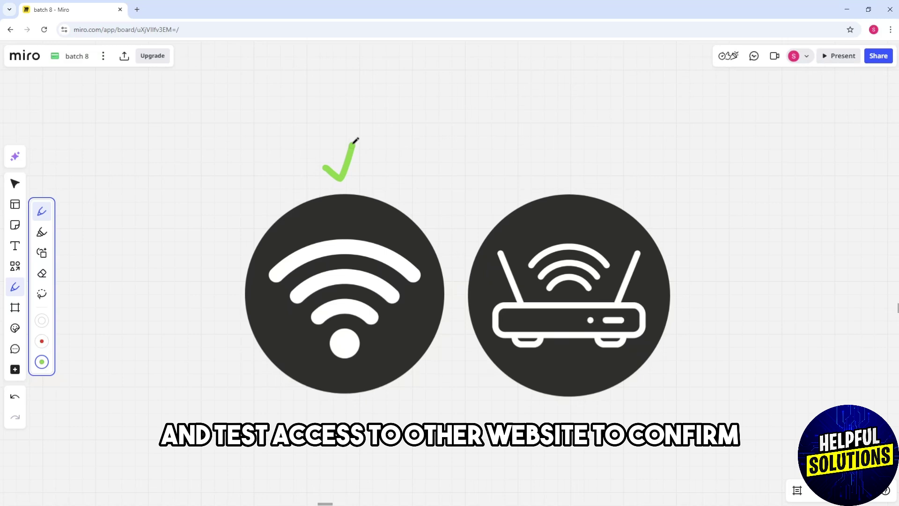
# Draw green checkmarks over the Wi-Fi and router icons.
pyautogui.moveTo(560, 161); pyautogui.dragTo(589, 132)
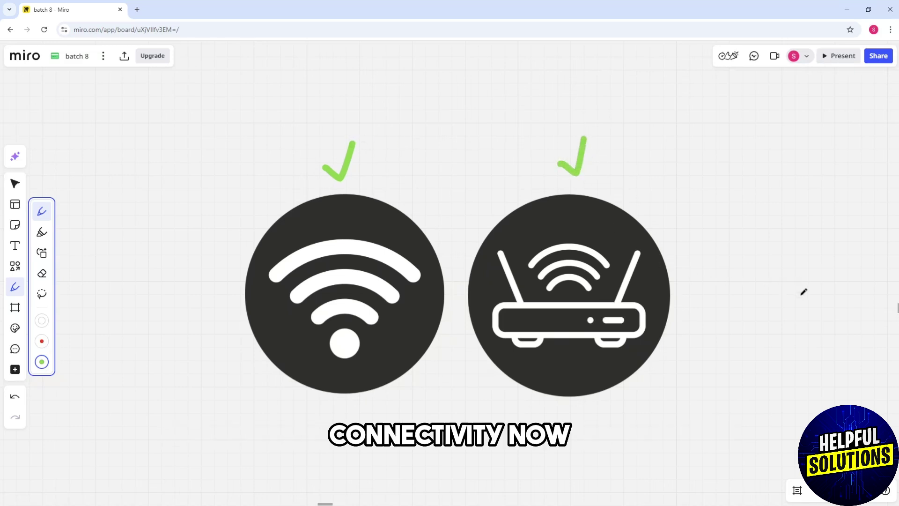
pyautogui.moveTo(804, 292)
pyautogui.mouseDown()
pyautogui.moveTo(599, 268)
pyautogui.moveTo(582, 259)
pyautogui.mouseUp()
# Underline the Delete browsing data title and circle cookies, cached images and Delete data in green.
pyautogui.moveTo(310, 134); pyautogui.dragTo(407, 133)
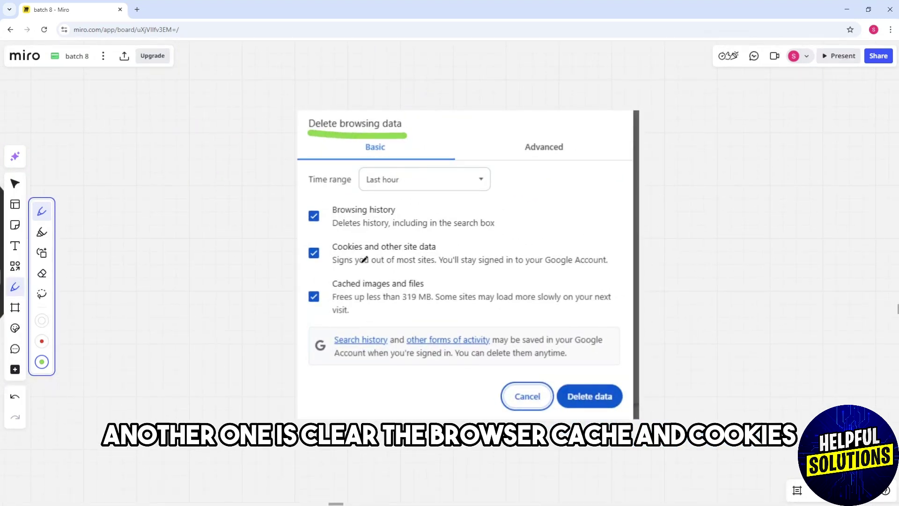
pyautogui.moveTo(362, 234)
pyautogui.mouseDown()
pyautogui.moveTo(300, 239)
pyautogui.moveTo(320, 262)
pyautogui.moveTo(291, 281)
pyautogui.moveTo(337, 320)
pyautogui.moveTo(448, 263)
pyautogui.mouseUp()
pyautogui.moveTo(628, 384)
pyautogui.mouseDown()
pyautogui.moveTo(561, 393)
pyautogui.moveTo(618, 420)
pyautogui.moveTo(612, 375)
pyautogui.mouseUp()
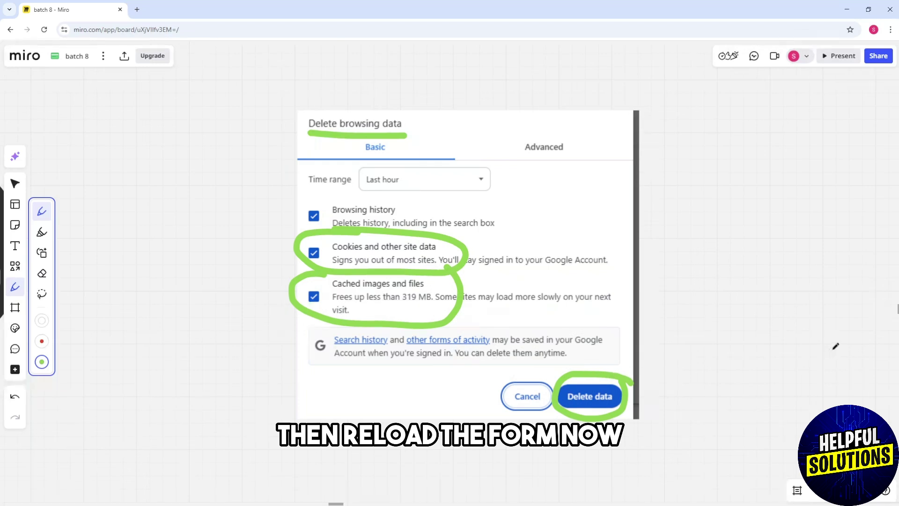
pyautogui.moveTo(835, 345)
pyautogui.mouseDown()
pyautogui.moveTo(455, 320)
pyautogui.moveTo(232, 341)
pyautogui.mouseUp()
pyautogui.moveTo(633, 337); pyautogui.dragTo(542, 337)
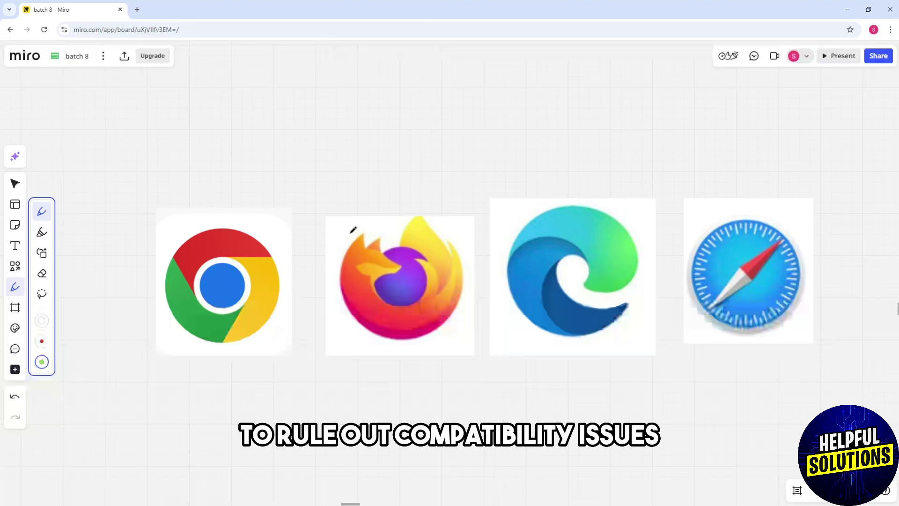
# Draw green checkmarks above the Chrome, Firefox, Edge and Safari icons.
pyautogui.moveTo(217, 173); pyautogui.dragTo(226, 184)
pyautogui.moveTo(226, 184); pyautogui.dragTo(239, 156)
pyautogui.moveTo(398, 184)
pyautogui.mouseDown()
pyautogui.moveTo(406, 194)
pyautogui.moveTo(424, 161)
pyautogui.mouseUp()
pyautogui.moveTo(564, 173); pyautogui.dragTo(573, 185)
pyautogui.moveTo(573, 184); pyautogui.dragTo(589, 154)
pyautogui.moveTo(737, 172); pyautogui.dragTo(746, 181)
pyautogui.moveTo(746, 181); pyautogui.dragTo(767, 144)
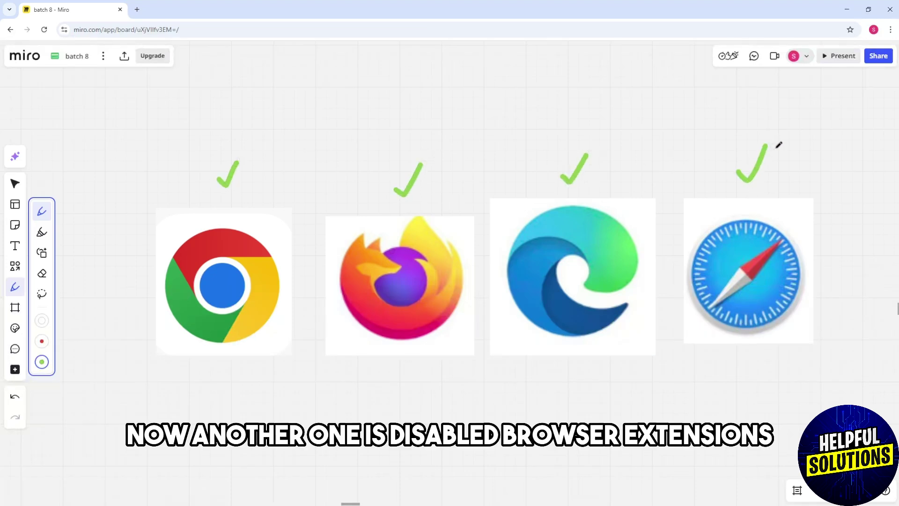
pyautogui.hscroll(10, 839, 248)
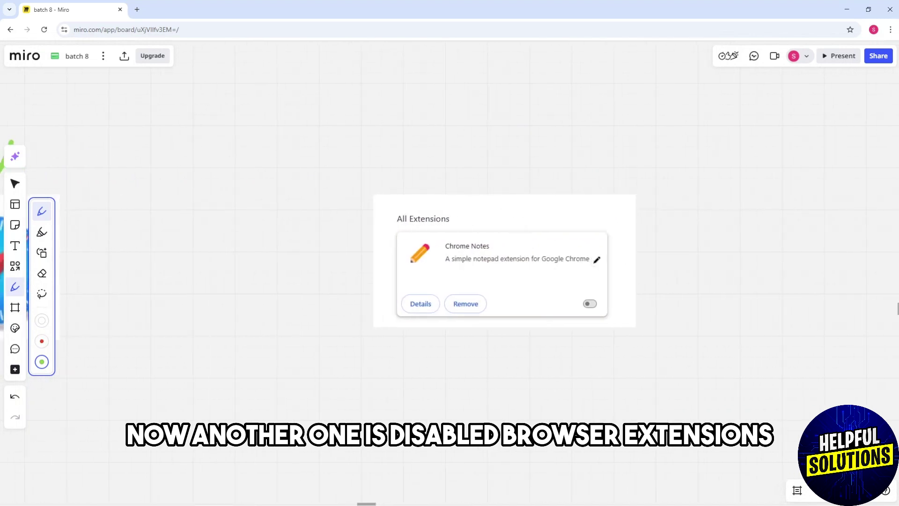
# Nudge the extensions image, circle 'All Extensions' and the on/off toggle, and draw an arrow to the toggle.
pyautogui.moveTo(590, 263); pyautogui.dragTo(578, 256)
pyautogui.moveTo(383, 182)
pyautogui.mouseDown()
pyautogui.moveTo(325, 202)
pyautogui.moveTo(425, 205)
pyautogui.moveTo(372, 181)
pyautogui.mouseUp()
pyautogui.moveTo(613, 308)
pyautogui.mouseDown()
pyautogui.moveTo(540, 303)
pyautogui.moveTo(603, 309)
pyautogui.mouseUp()
pyautogui.moveTo(611, 354)
pyautogui.mouseDown()
pyautogui.moveTo(618, 359)
pyautogui.moveTo(573, 344)
pyautogui.moveTo(548, 348)
pyautogui.mouseUp()
pyautogui.moveTo(548, 347)
pyautogui.mouseDown()
pyautogui.moveTo(572, 362)
pyautogui.moveTo(573, 335)
pyautogui.mouseUp()
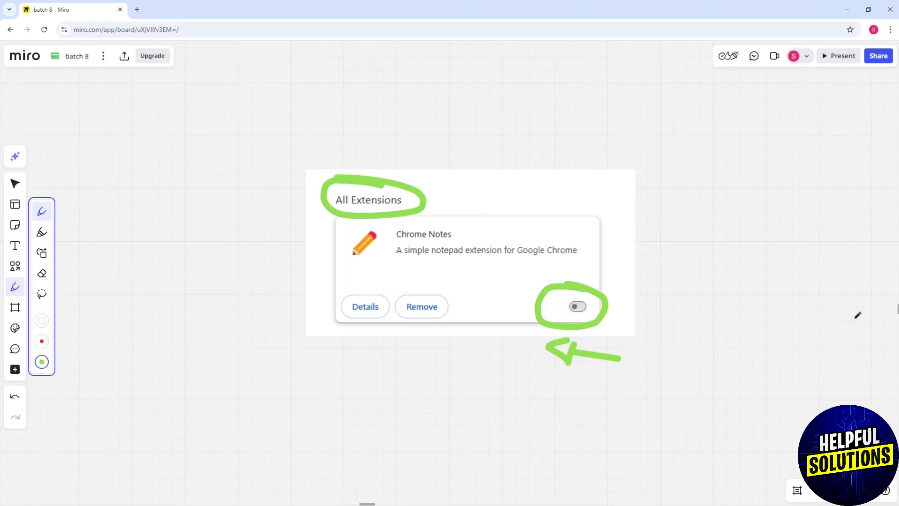
pyautogui.moveTo(775, 318)
pyautogui.mouseDown()
pyautogui.moveTo(632, 317)
pyautogui.moveTo(664, 312)
pyautogui.moveTo(689, 239)
pyautogui.mouseUp()
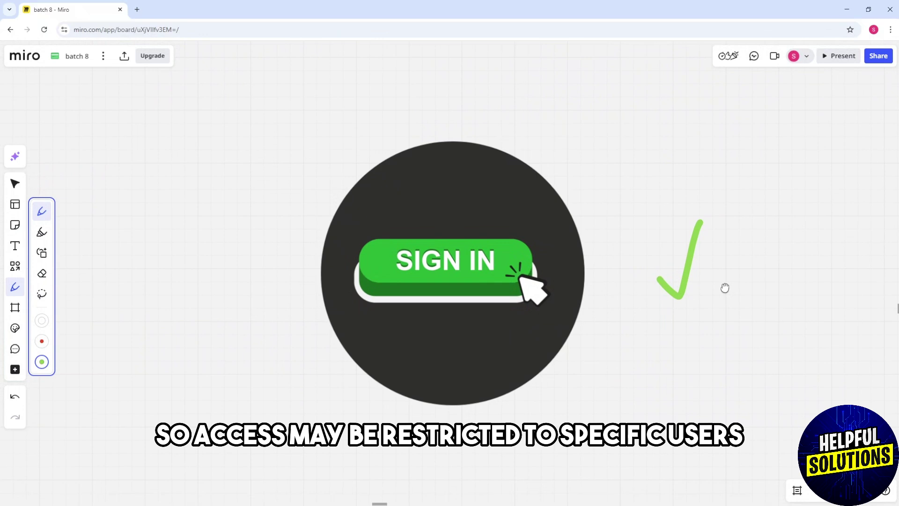